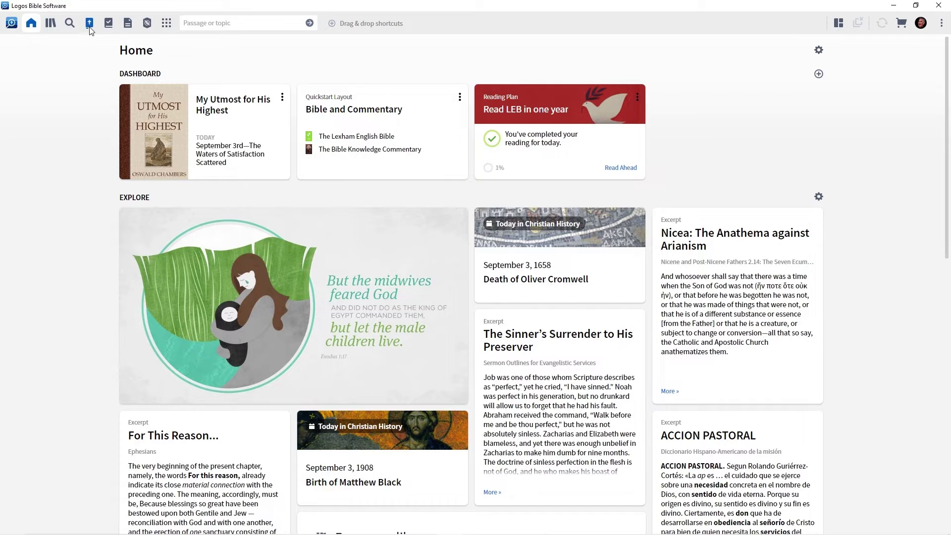
Open the Lexham English Bible in the left panel at Matthew 28:19–20 (mt28:19-20)
click(89, 25)
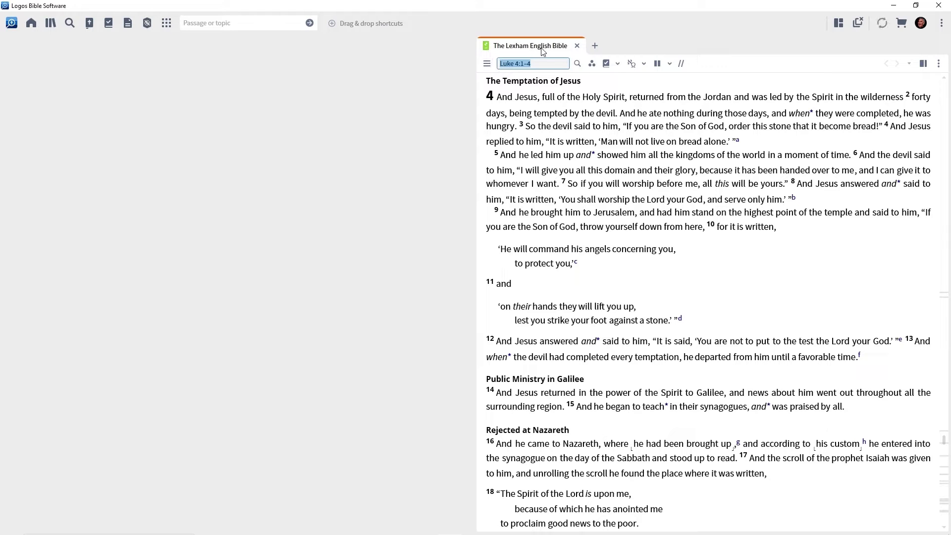
mouse_move(543, 51)
mouse_down()
mouse_move(422, 105)
mouse_move(142, 159)
mouse_up()
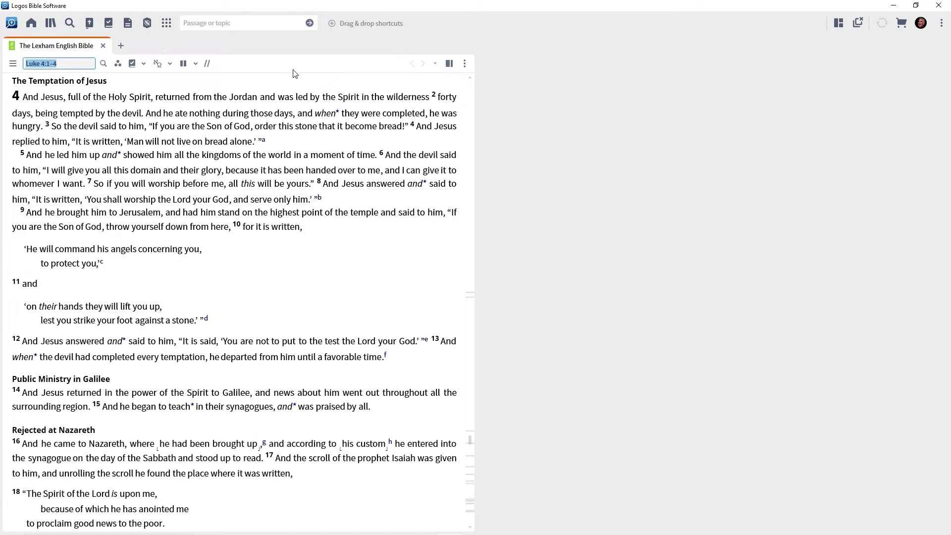
text(mt28.1)
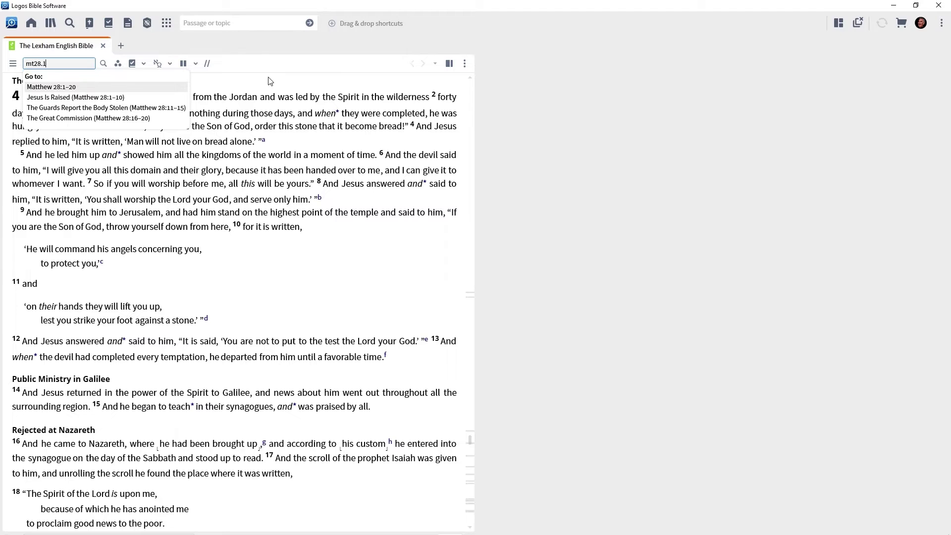
text(9-20)
key(Return)
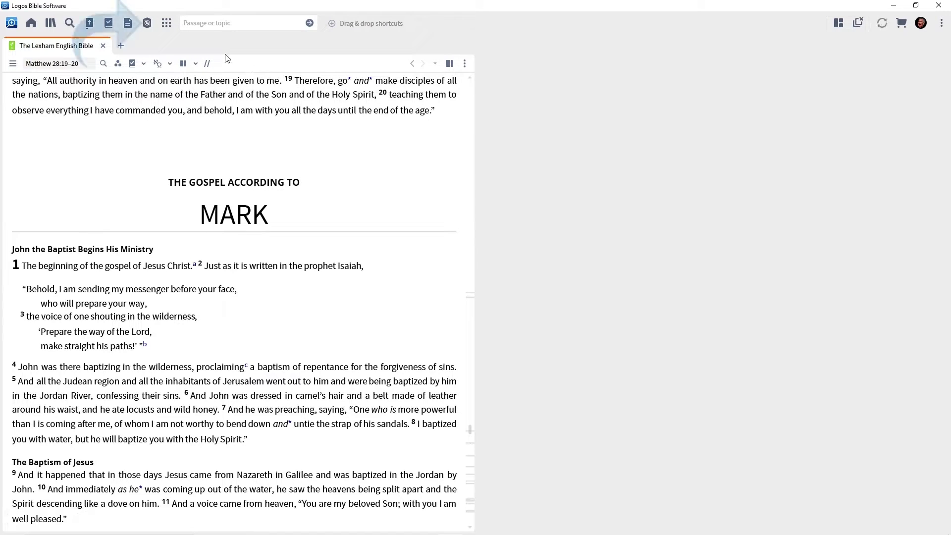
Start a new Exegetical Guide from the standard guides group of the Guides menu
click(147, 24)
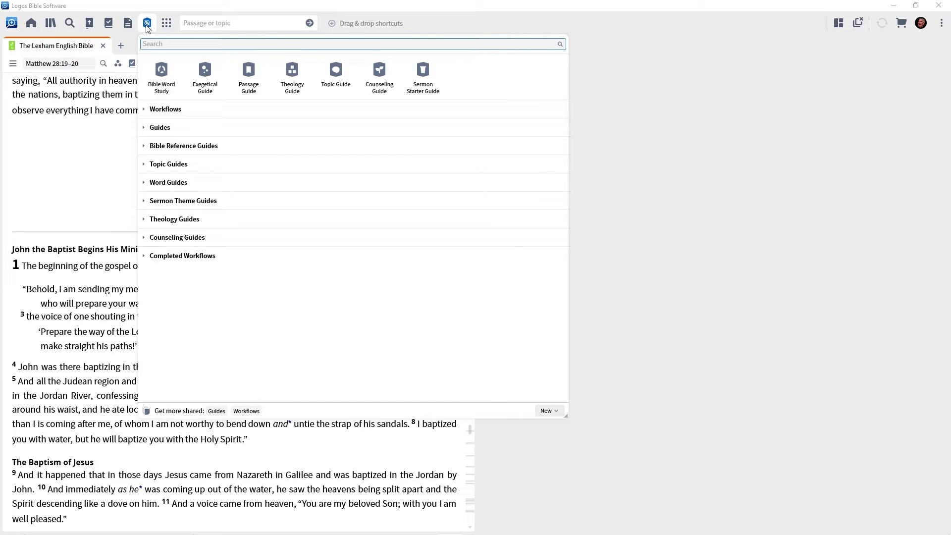
click(144, 128)
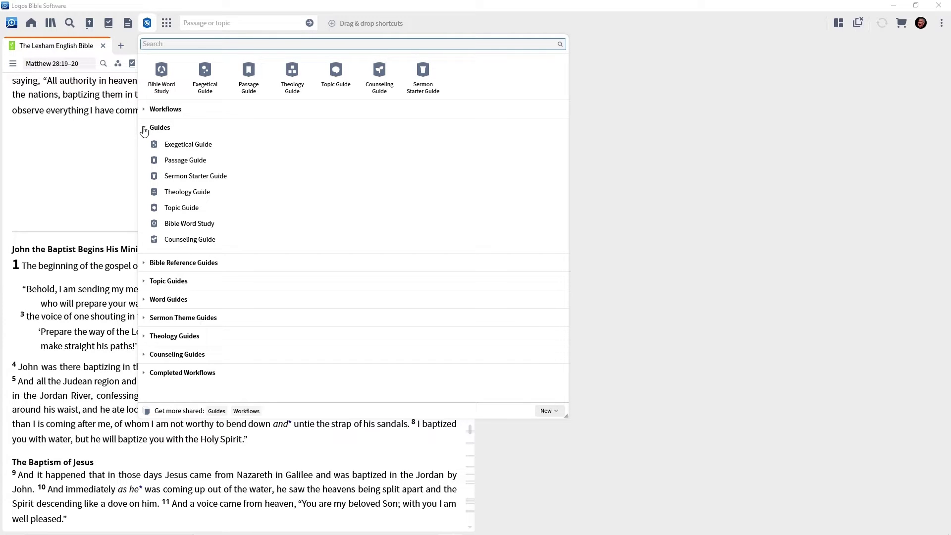
click(206, 144)
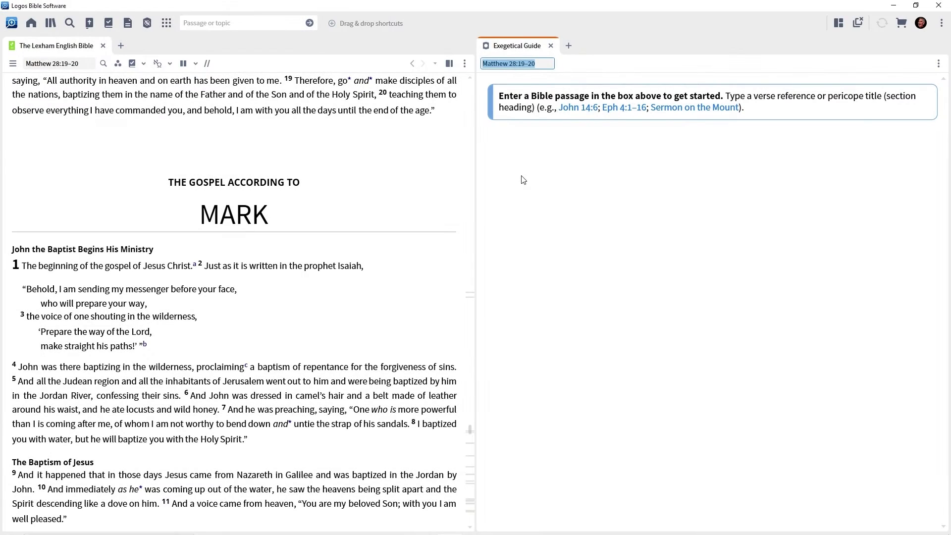
Run the Exegetical Guide on Matthew 28:19–20 and collapse every report section
key(Return)
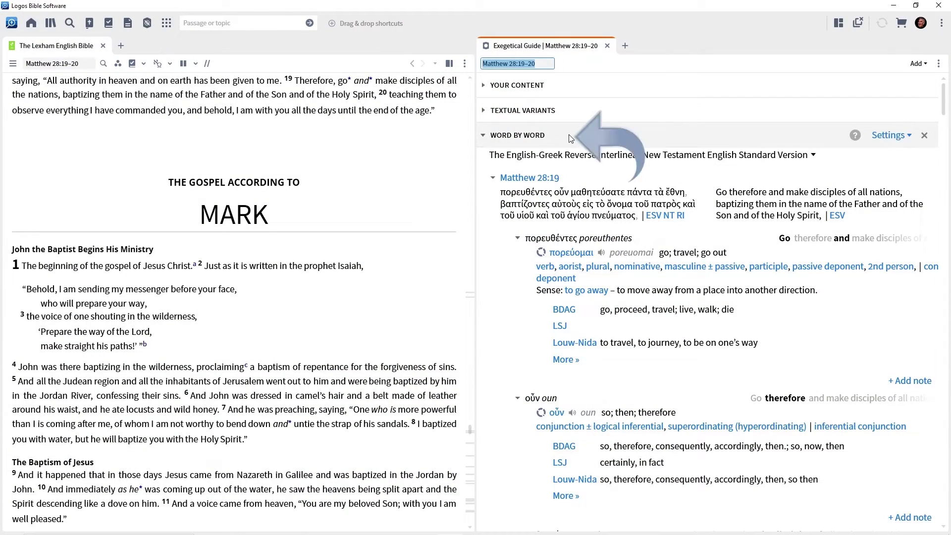
right_click(569, 139)
click(584, 186)
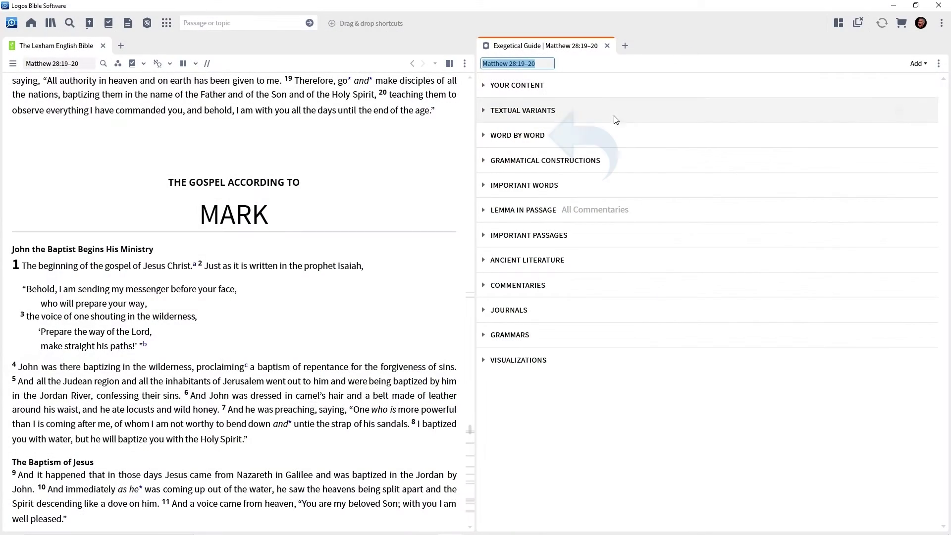
Show the Word by Word Settings filter for words and parts of speech
click(587, 135)
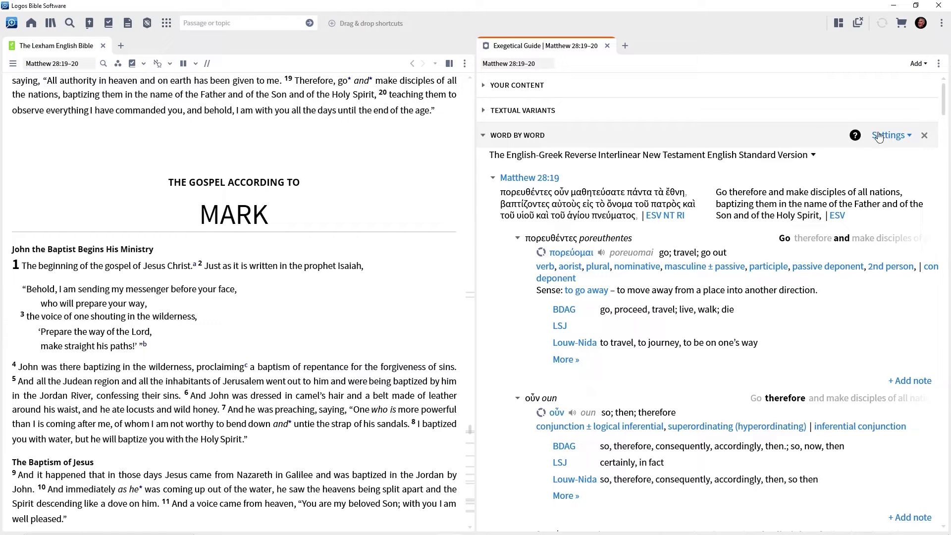
Close the Settings dropdown, keeping all words and all parts of speech shown
click(900, 136)
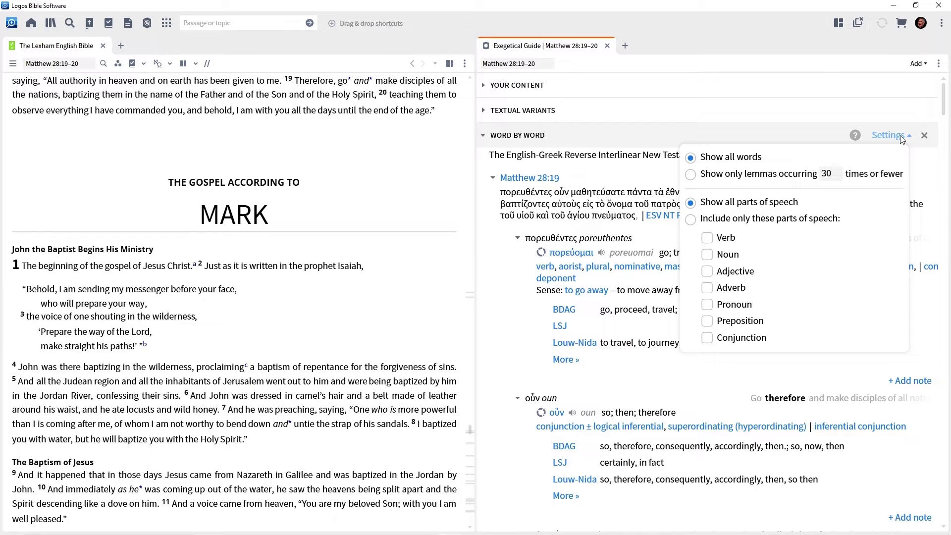
Select 'Go' in the ESV text to highlight its Greek word πορευθέντες
click(778, 40)
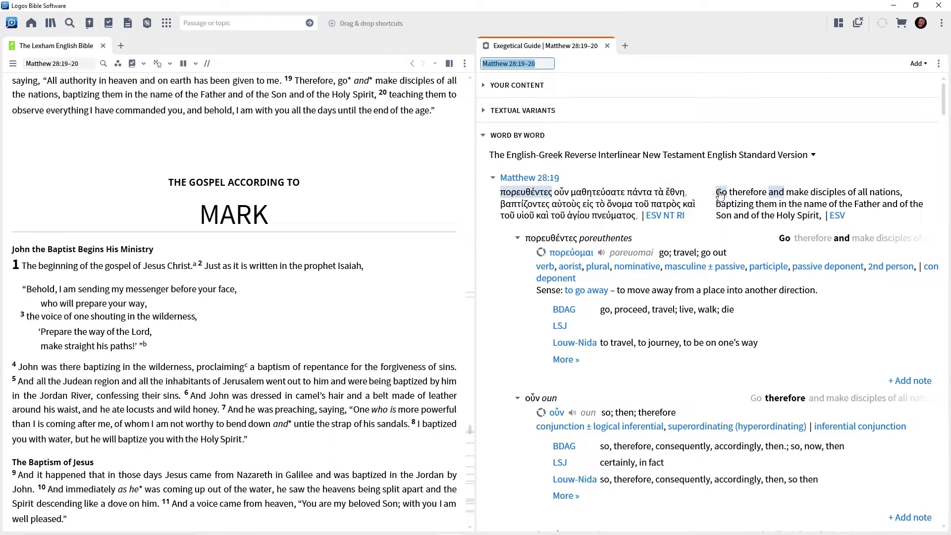
click(720, 195)
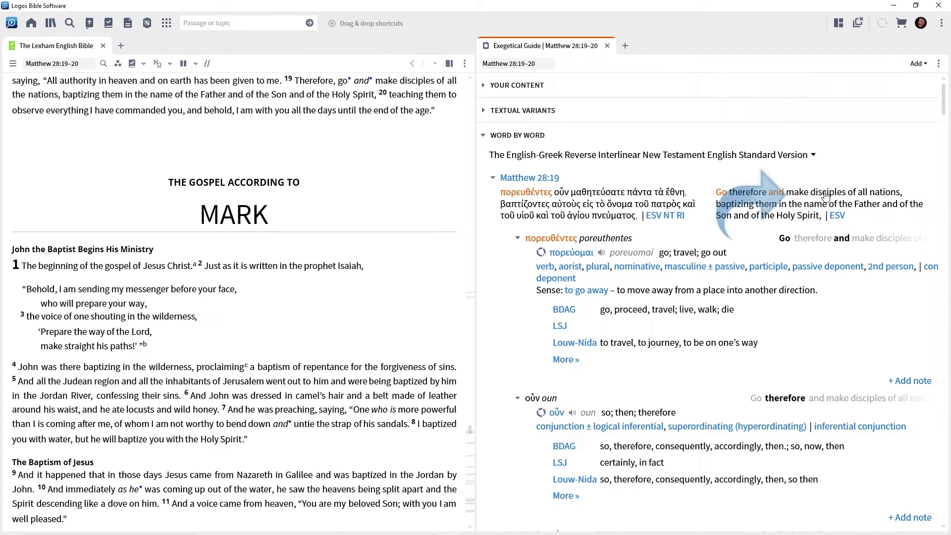
scroll(823, 196, down, 2)
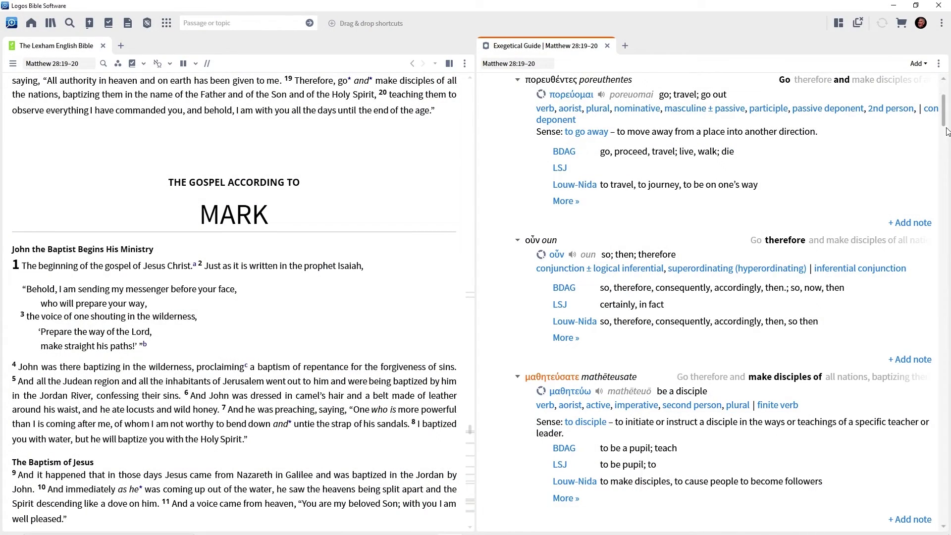
drag(946, 119, 946, 104)
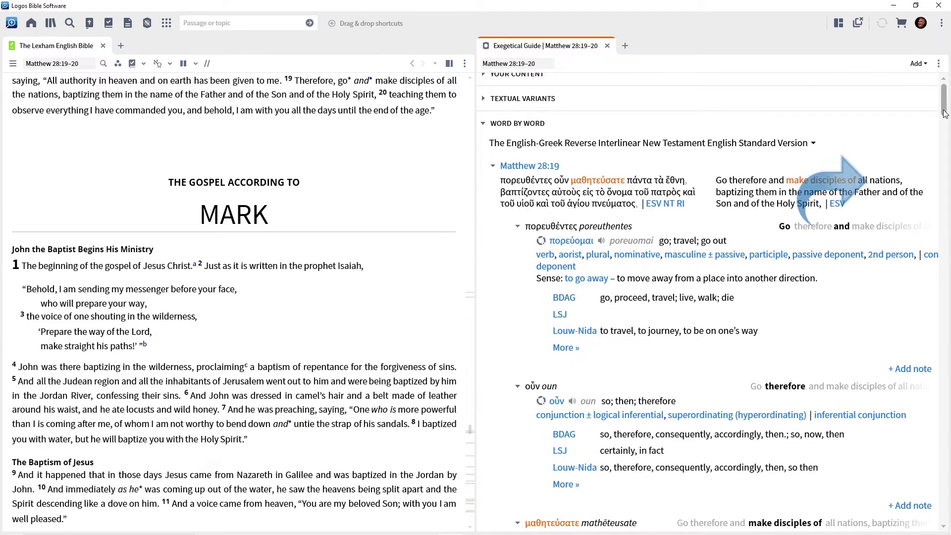
Jump to the Greek ἔθνη entry by selecting 'nations' in the ESV text
click(881, 184)
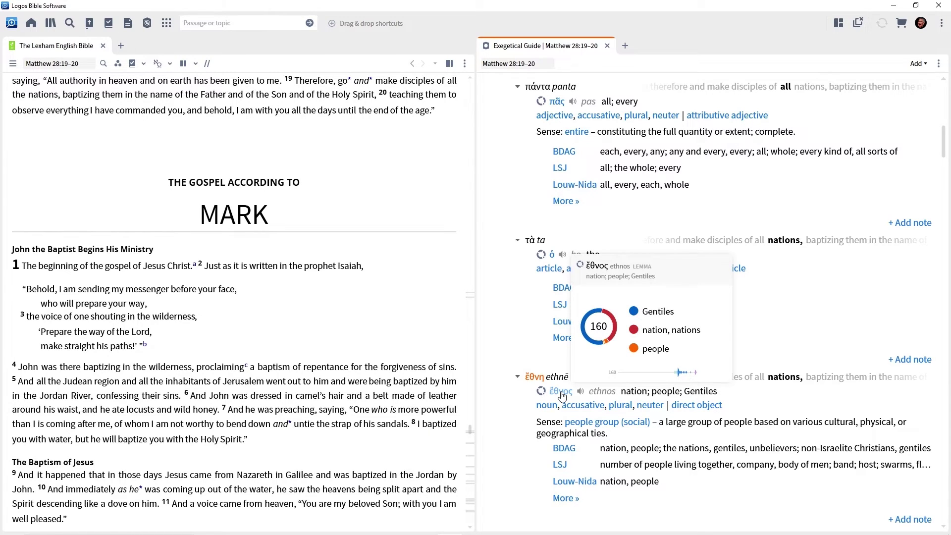
Open a Bible Word Study for ἔθνος and list its 90 'Gentiles' passages
click(561, 391)
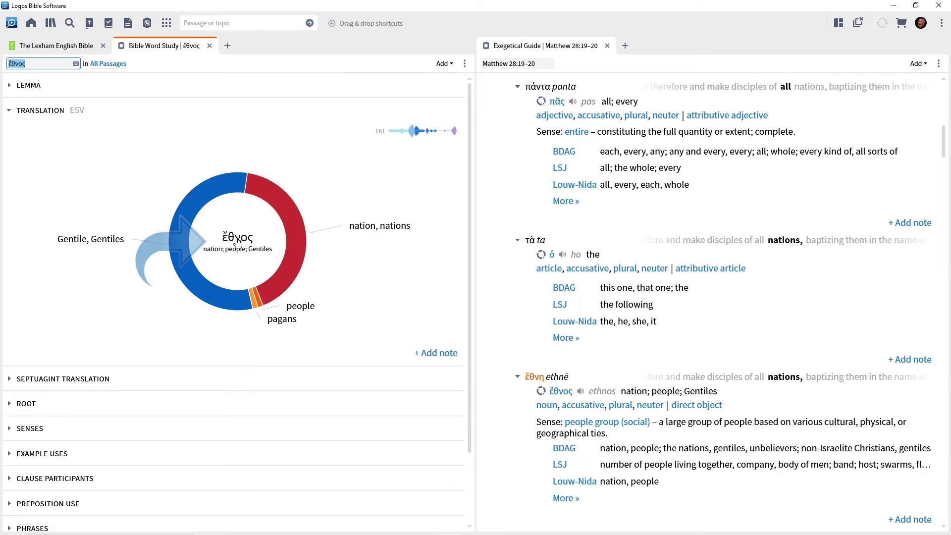
click(238, 242)
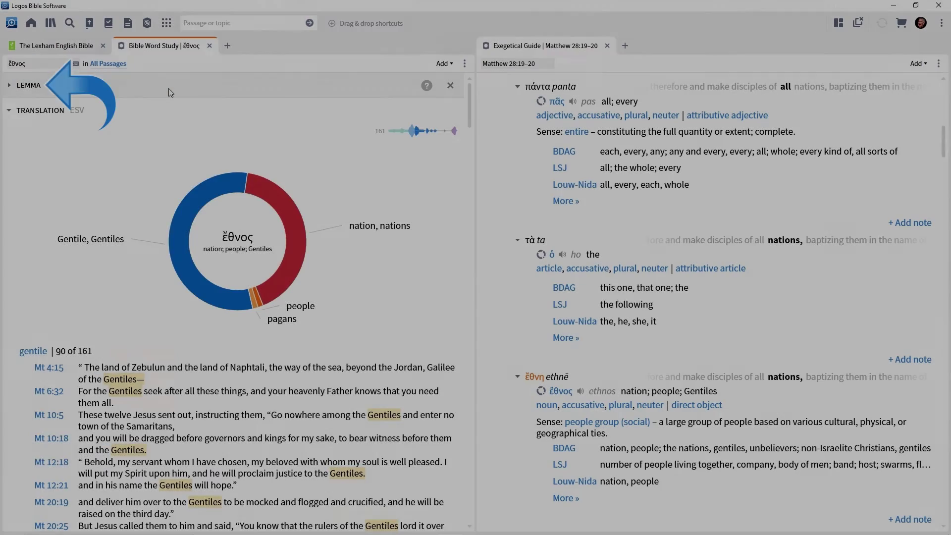
Expand the Word Study's LEMMA header for ἔθνος, -ους, τό
click(169, 88)
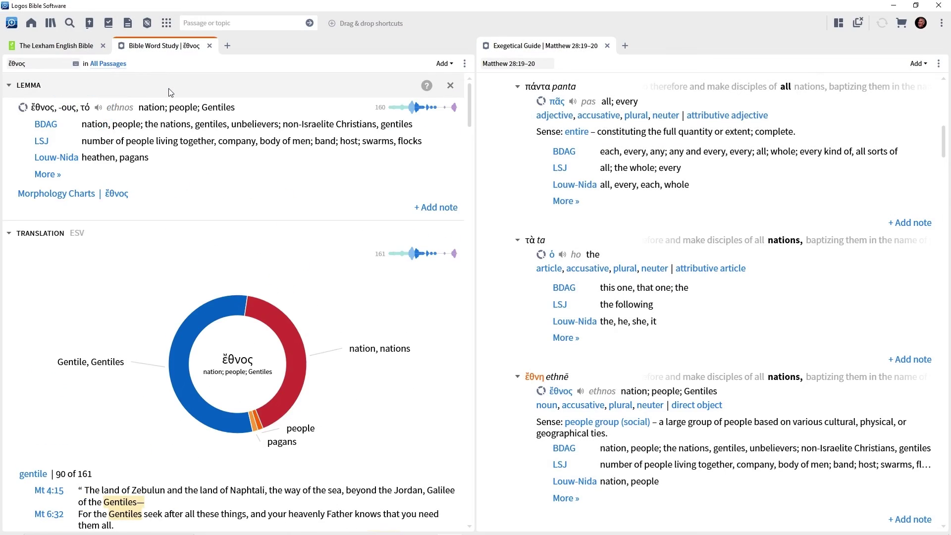